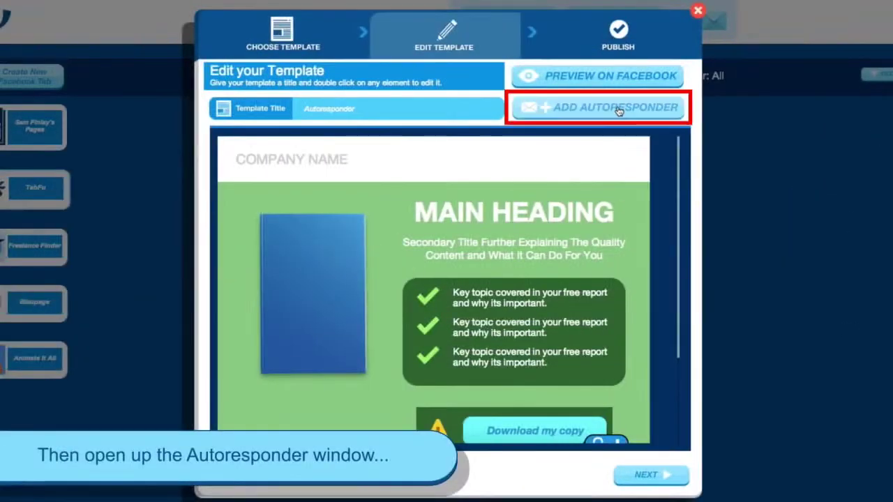
# Connect a MailChimp autoresponder and add a gate to the download button
pyautogui.click(618, 111)
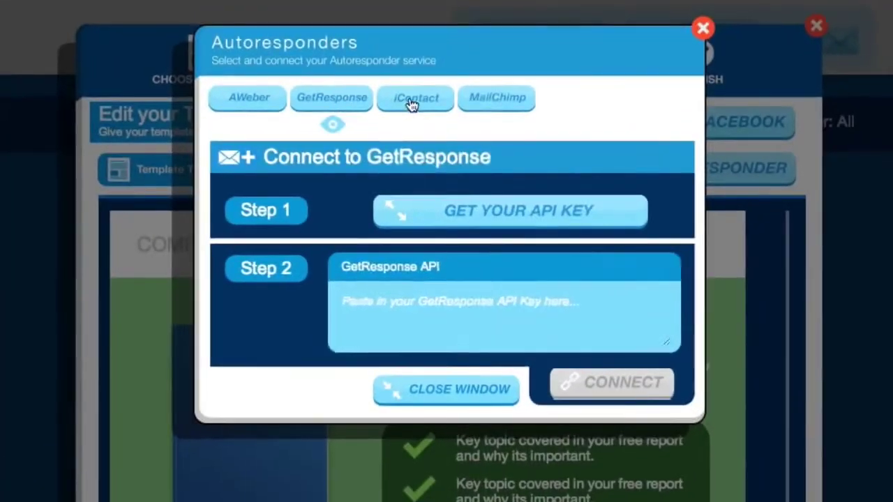
pyautogui.click(497, 98)
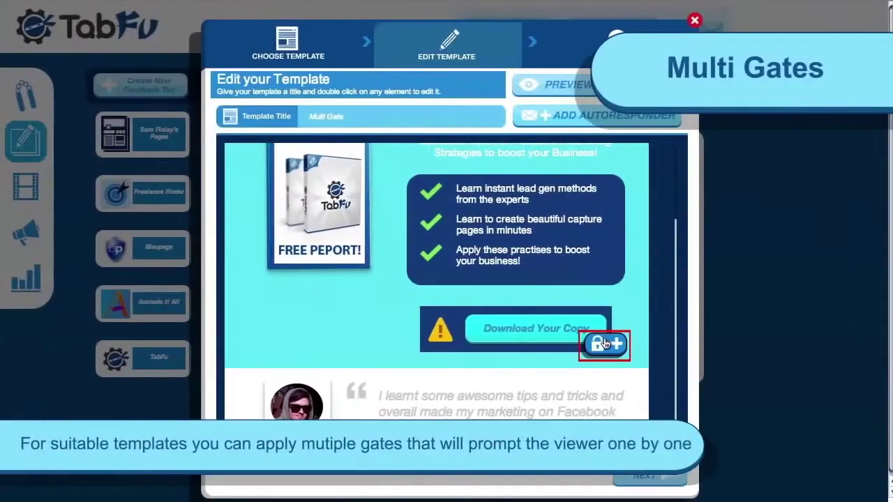
pyautogui.click(606, 344)
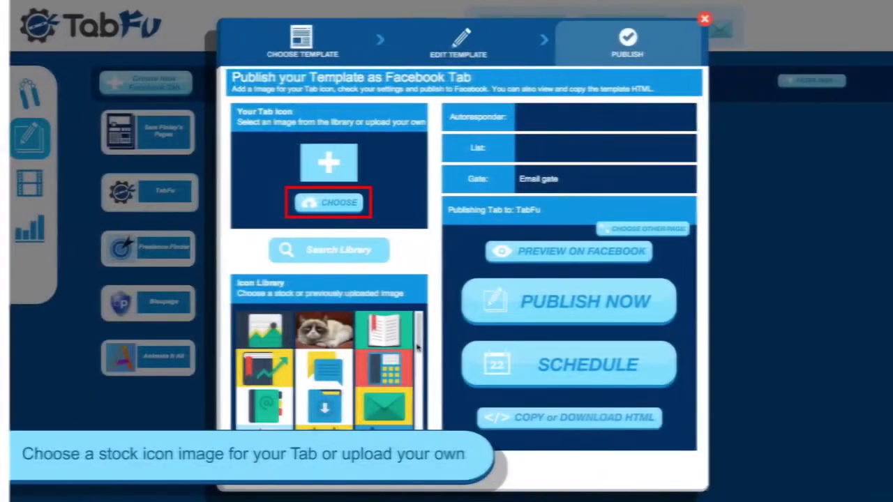
# Choose the gift-box icon for the tab and publish it to Facebook
pyautogui.moveTo(410, 386); pyautogui.dragTo(409, 323)
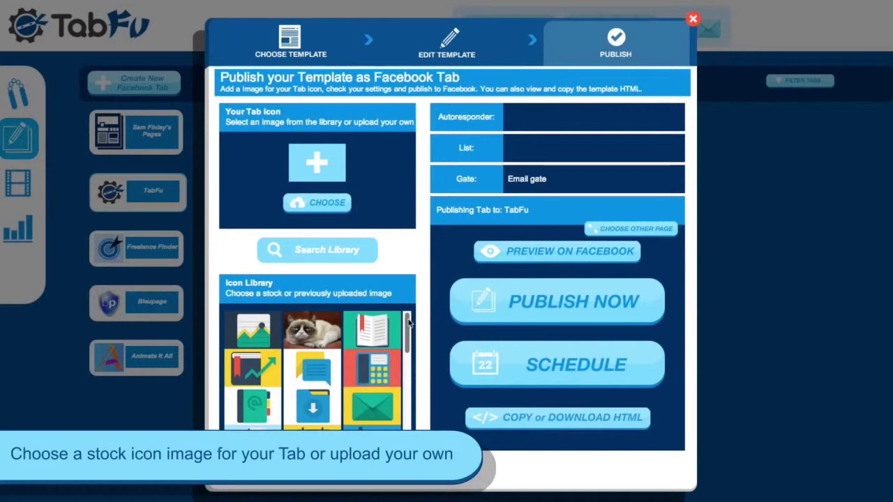
pyautogui.moveTo(408, 328); pyautogui.dragTo(408, 307)
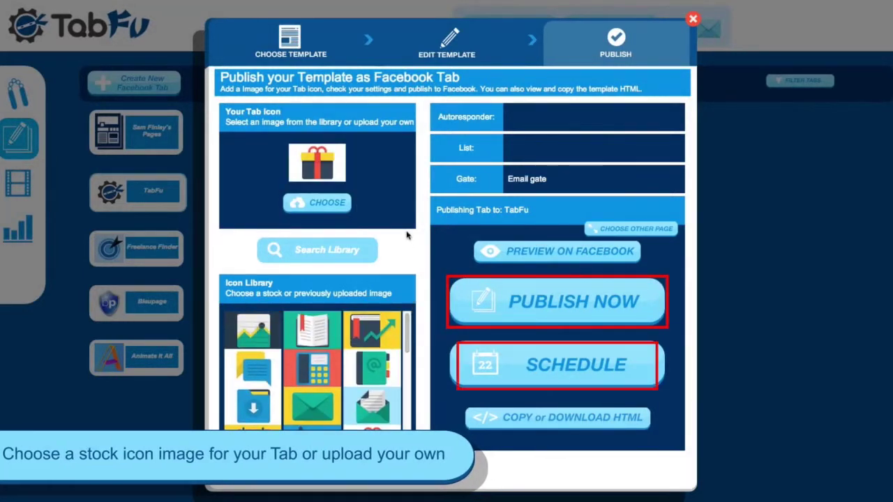
pyautogui.click(539, 302)
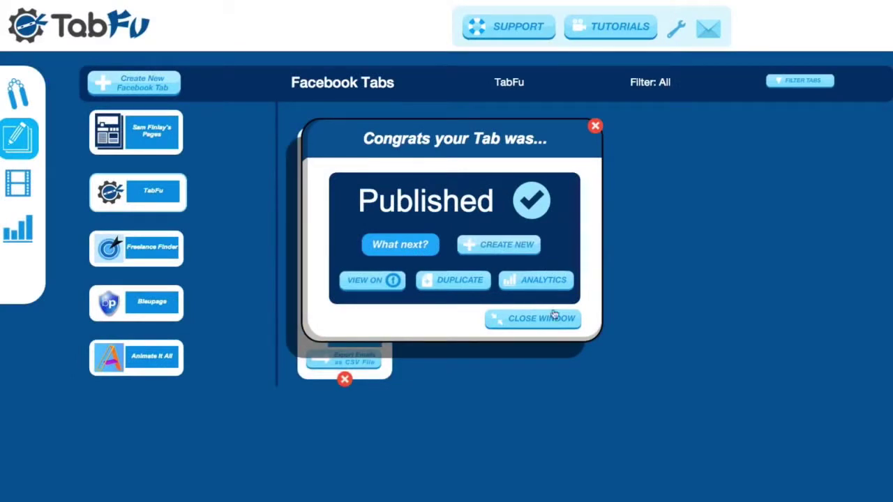
# Close the 'Congrats your Tab was Published' confirmation dialog
pyautogui.click(551, 319)
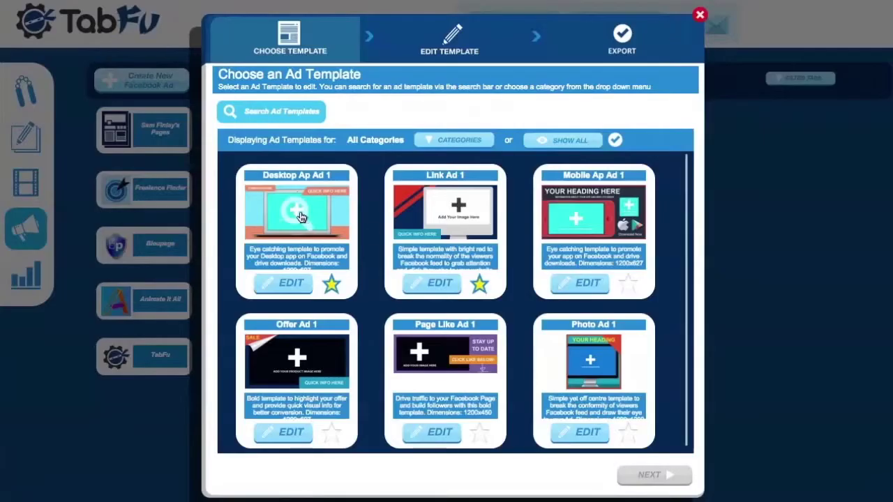
# Edit Desktop Ap Ad 1 so the company name reads Tabfu and adjust a background colour
pyautogui.click(301, 218)
pyautogui.click(635, 362)
pyautogui.click(273, 155)
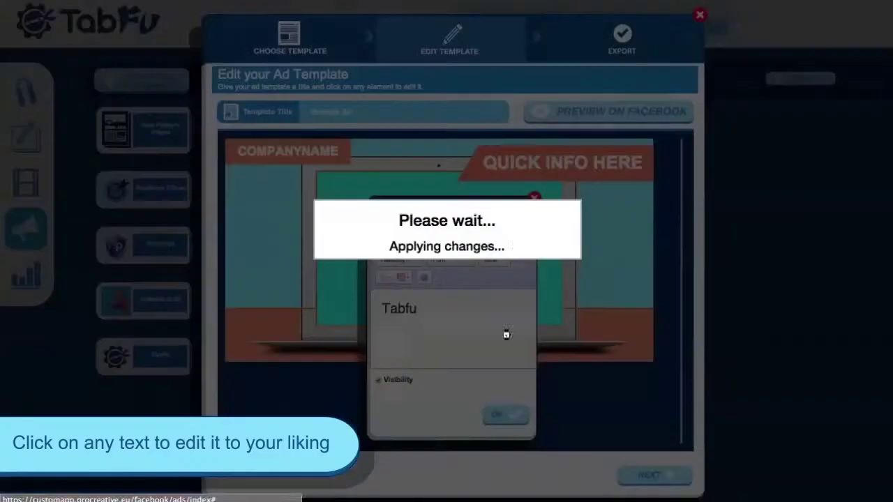
pyautogui.click(642, 352)
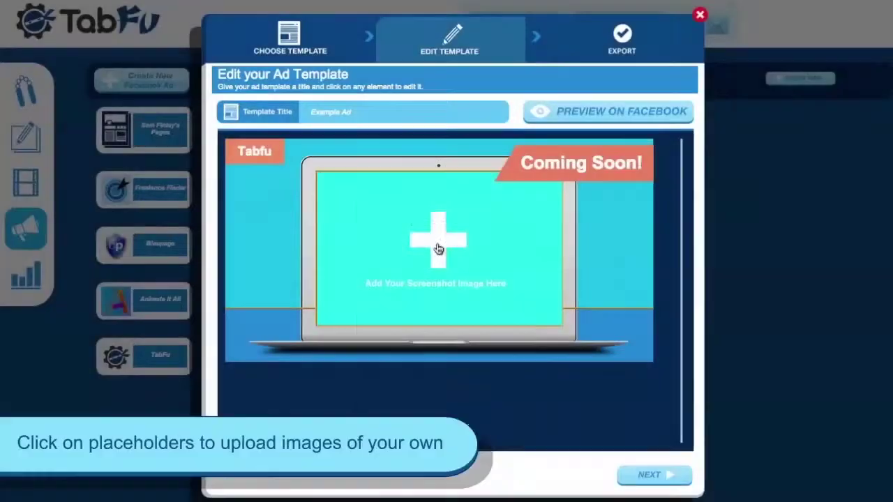
# Upload a TabFu product image into the ad's image placeholder
pyautogui.click(429, 245)
pyautogui.click(455, 328)
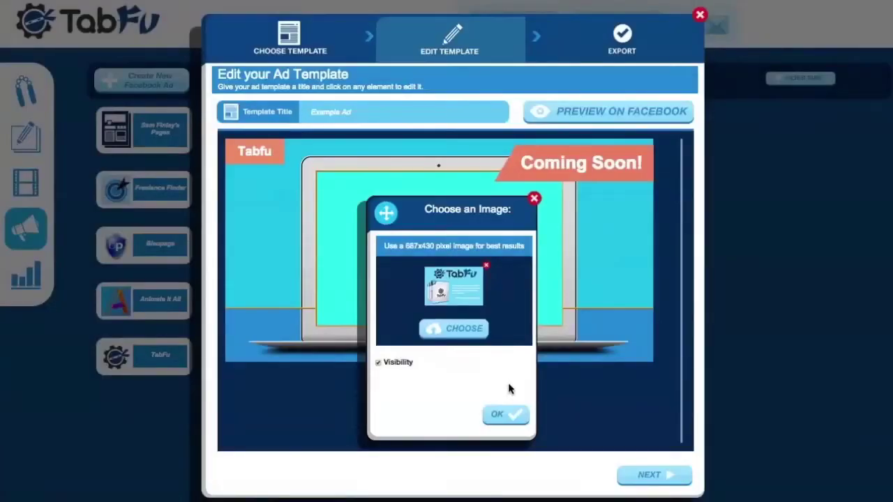
pyautogui.click(508, 411)
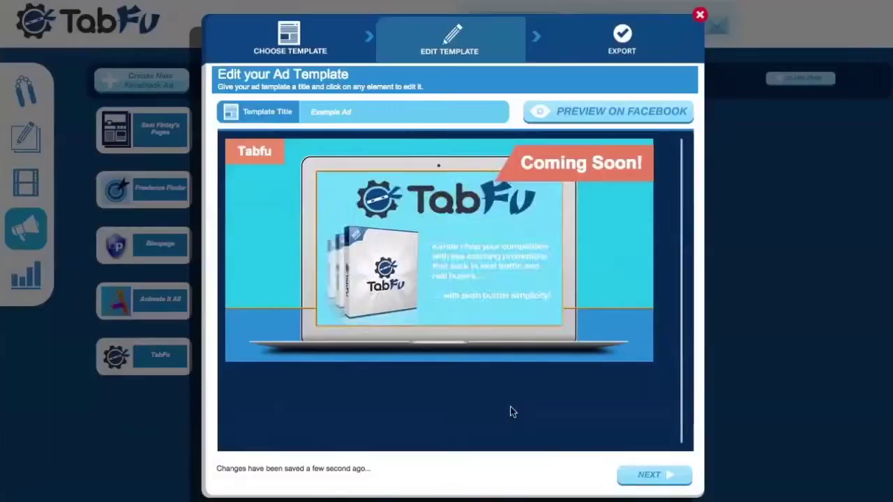
# Export the customised ad as a JPEG image
pyautogui.click(497, 366)
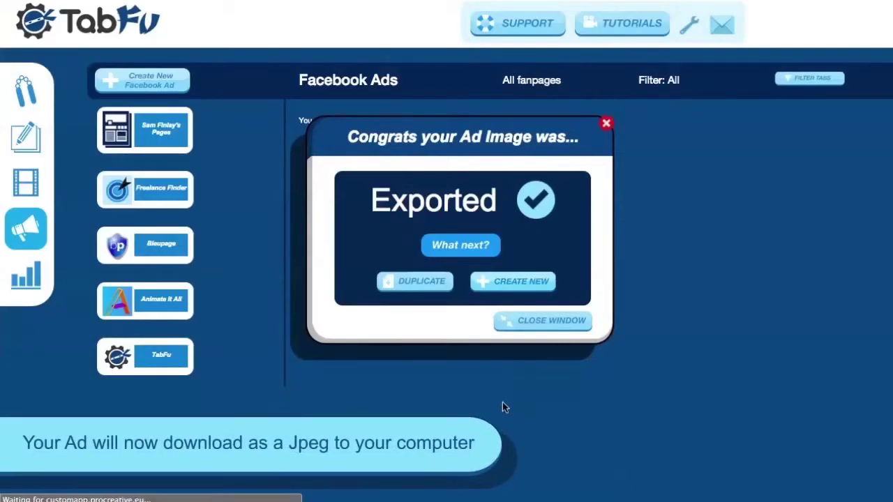